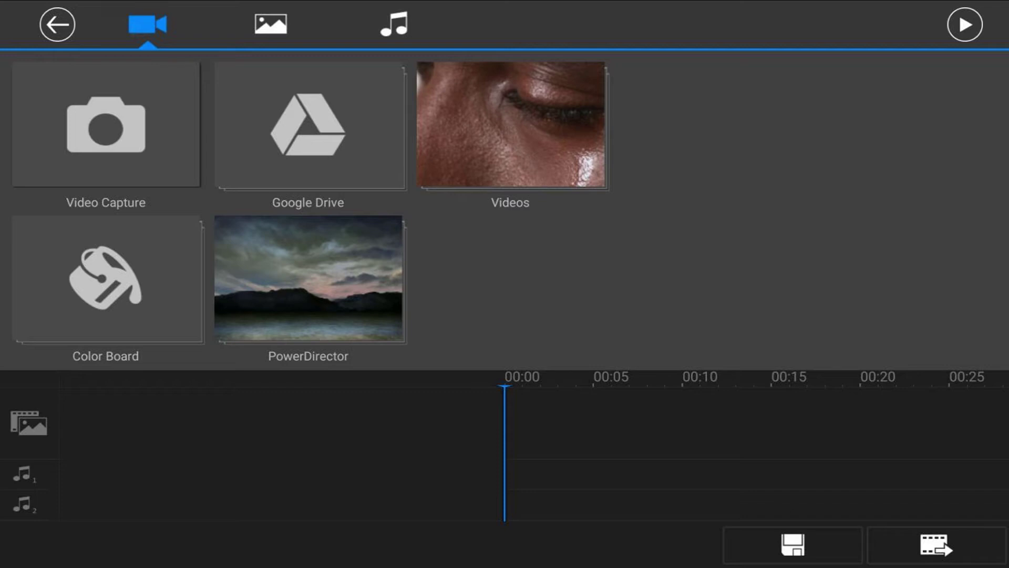
Add the sad-realization clip, then the crying-eyes close-up, from the Videos folder to the timeline.
click(510, 124)
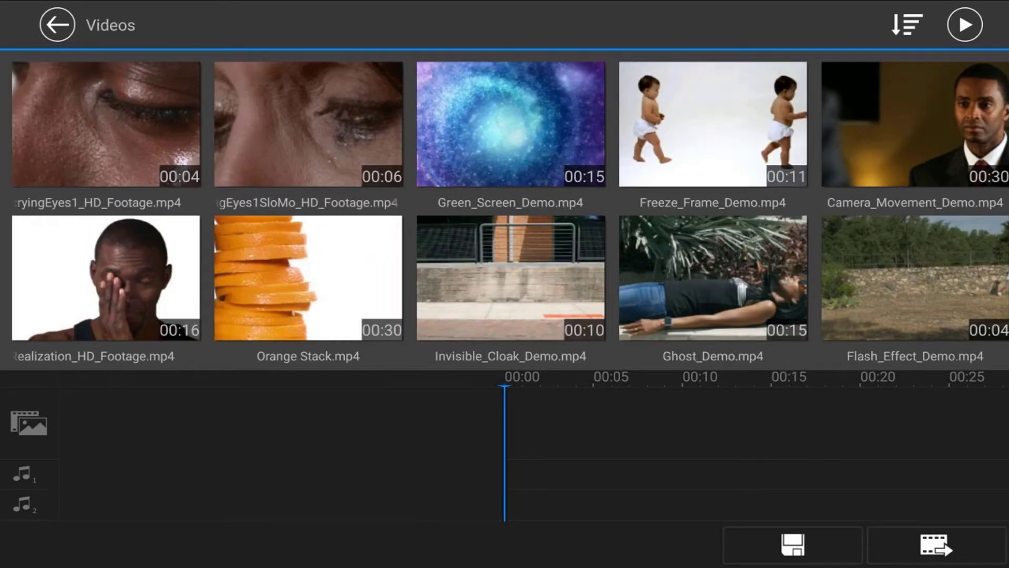
click(107, 278)
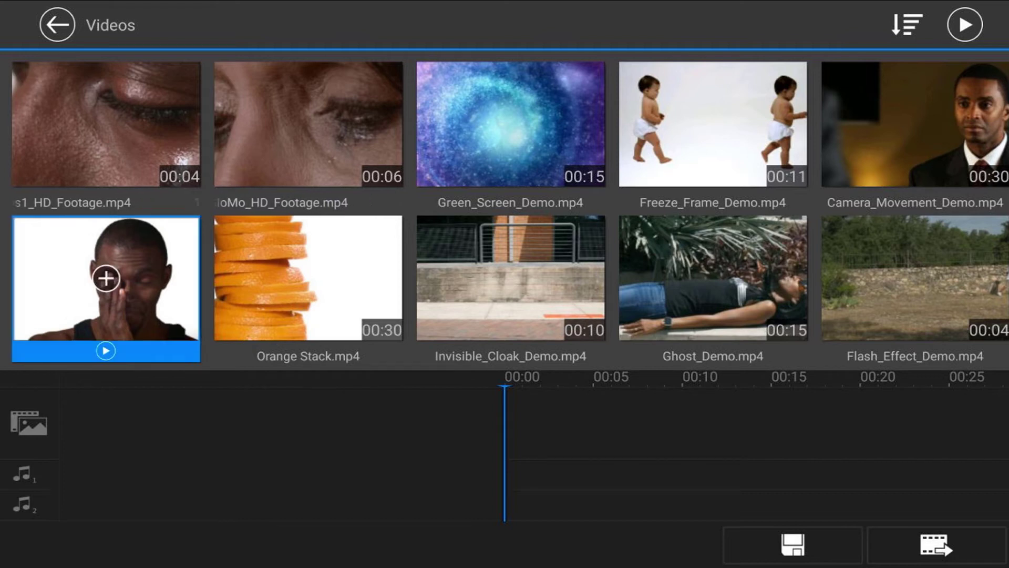
click(106, 278)
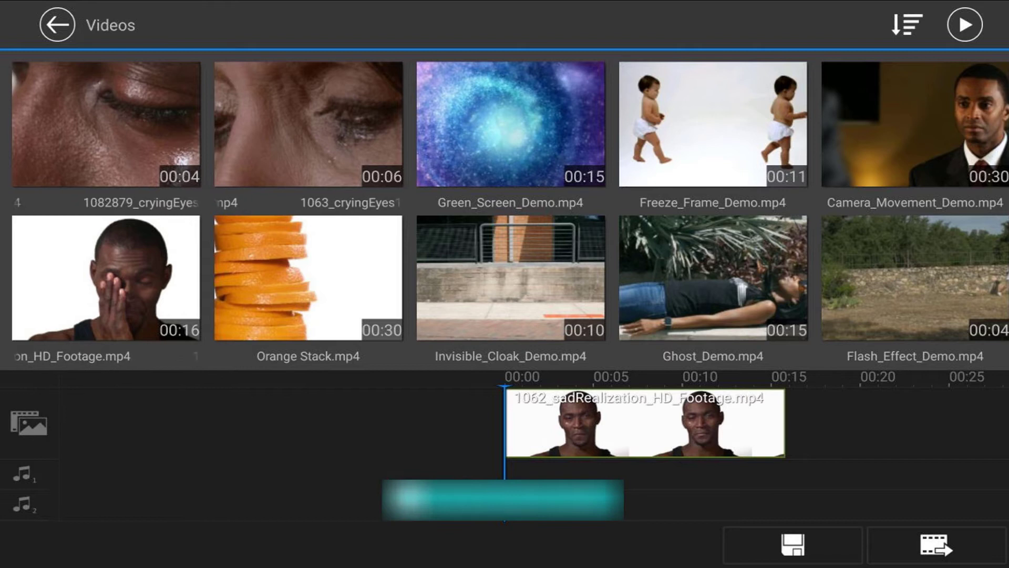
click(106, 123)
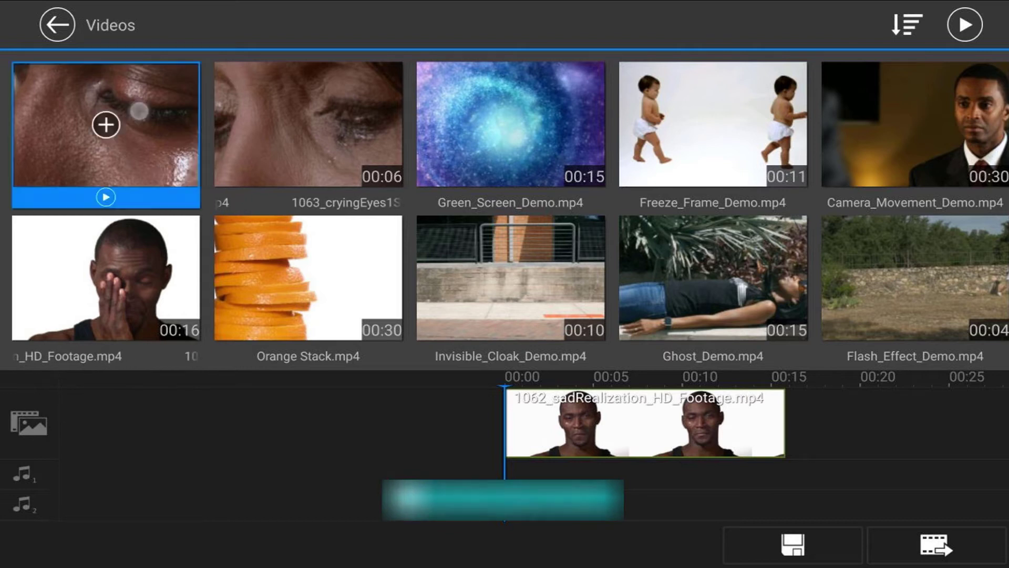
click(105, 124)
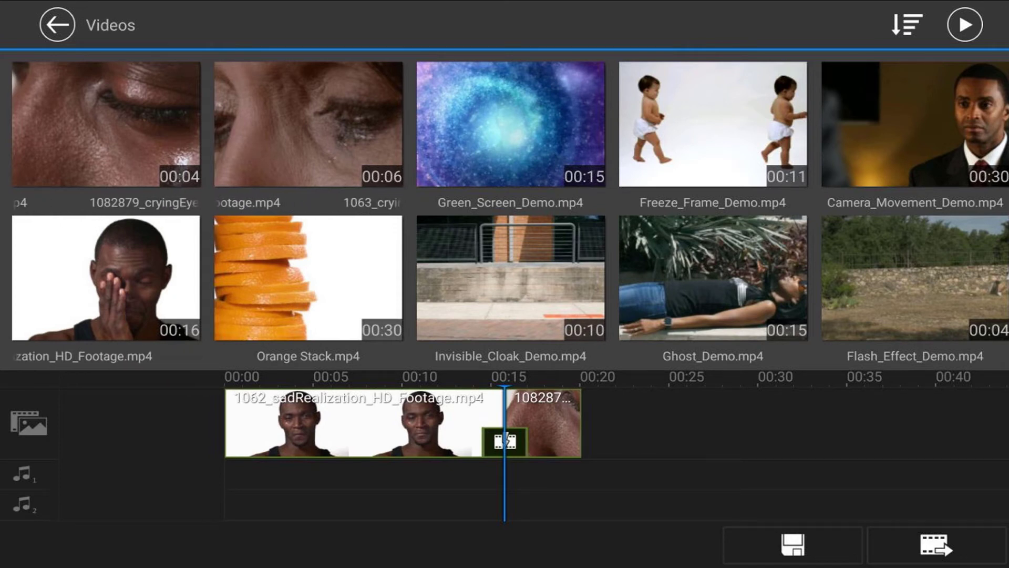
click(56, 25)
click(57, 24)
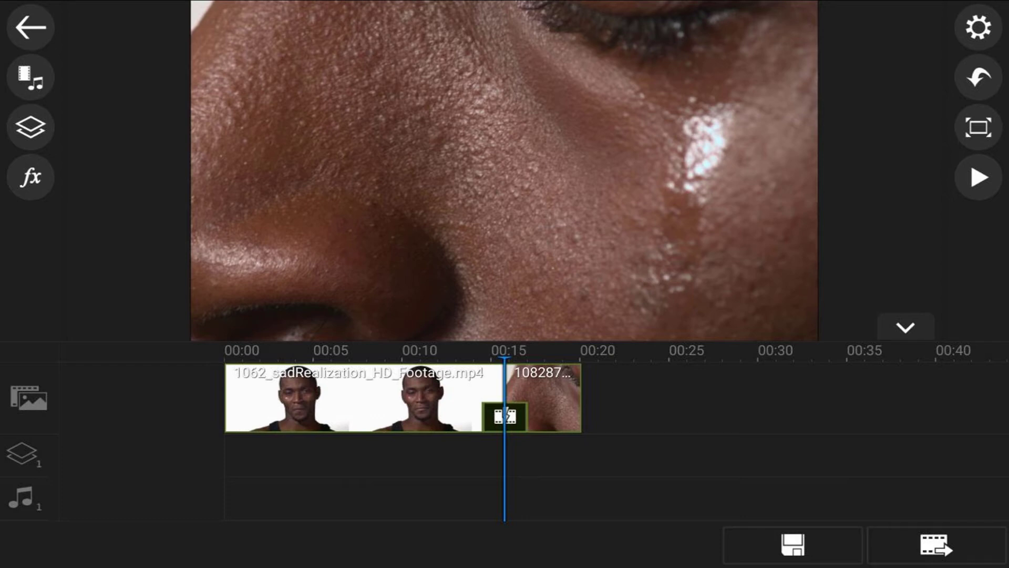
Trim the sad-realization clip's start to about 00:10.7 and deselect it.
click(363, 398)
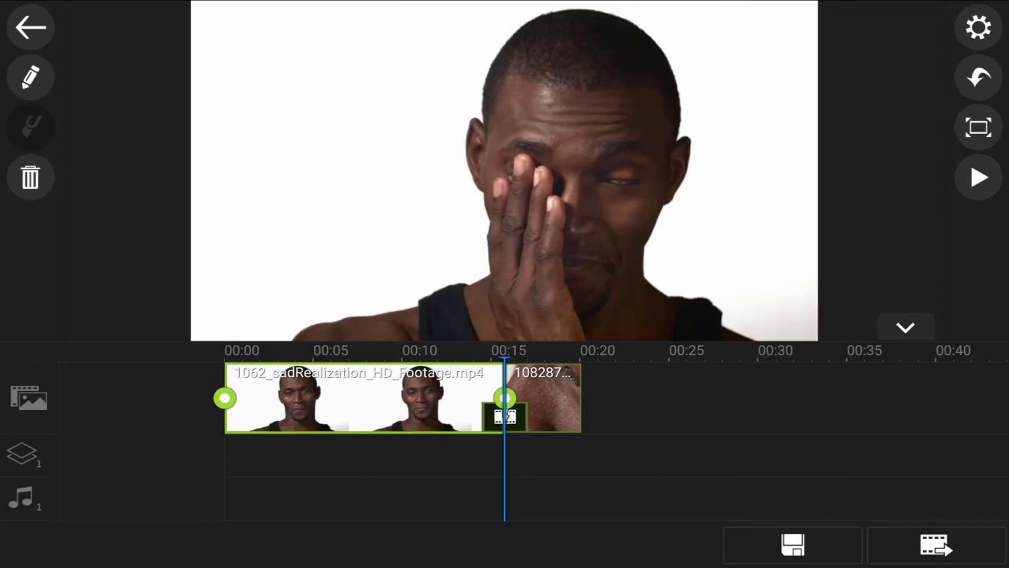
drag(224, 398, 412, 401)
drag(411, 401, 413, 400)
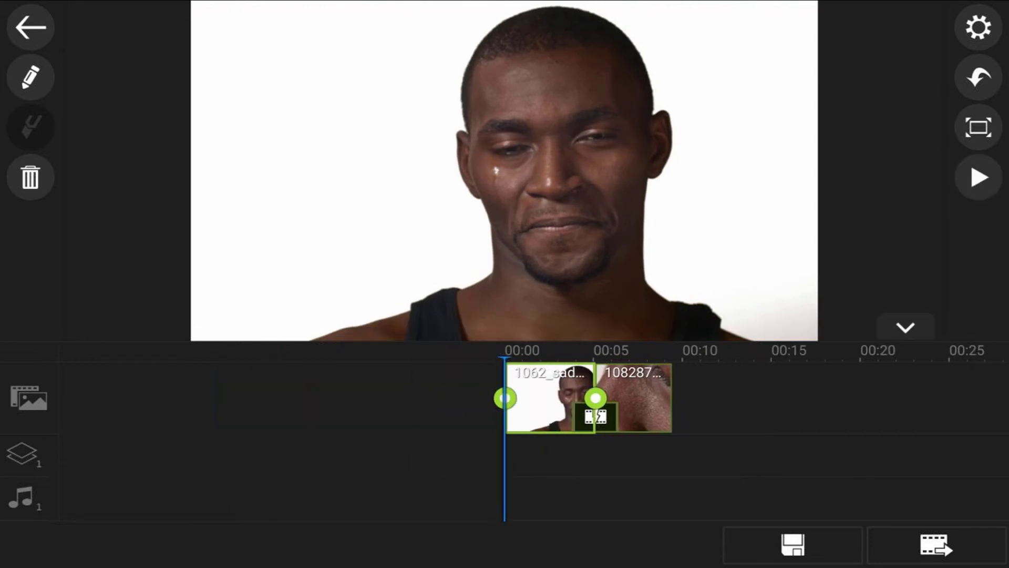
click(838, 413)
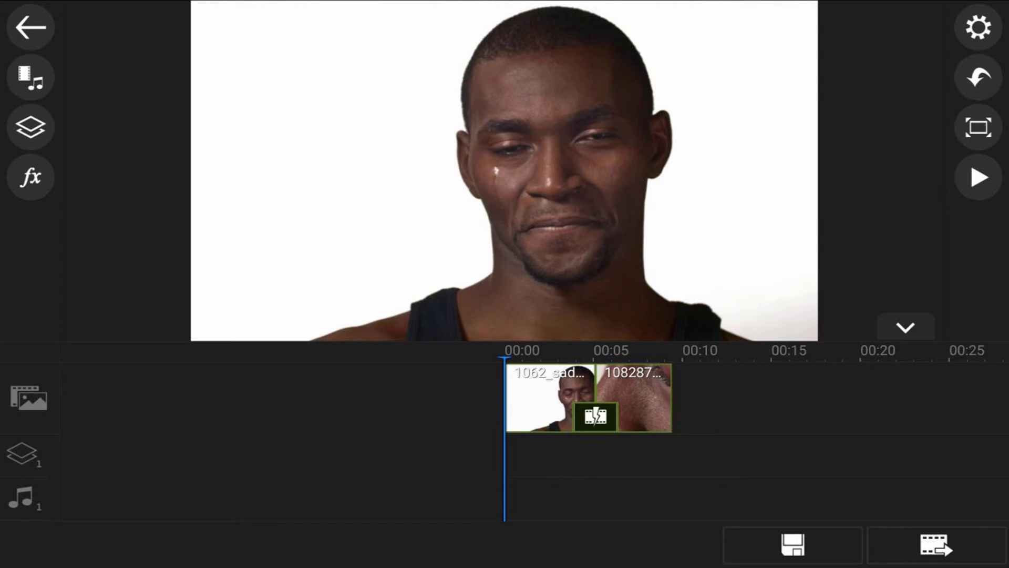
Insert the Rotating transition between the sad-realization and crying-eyes clips.
click(595, 415)
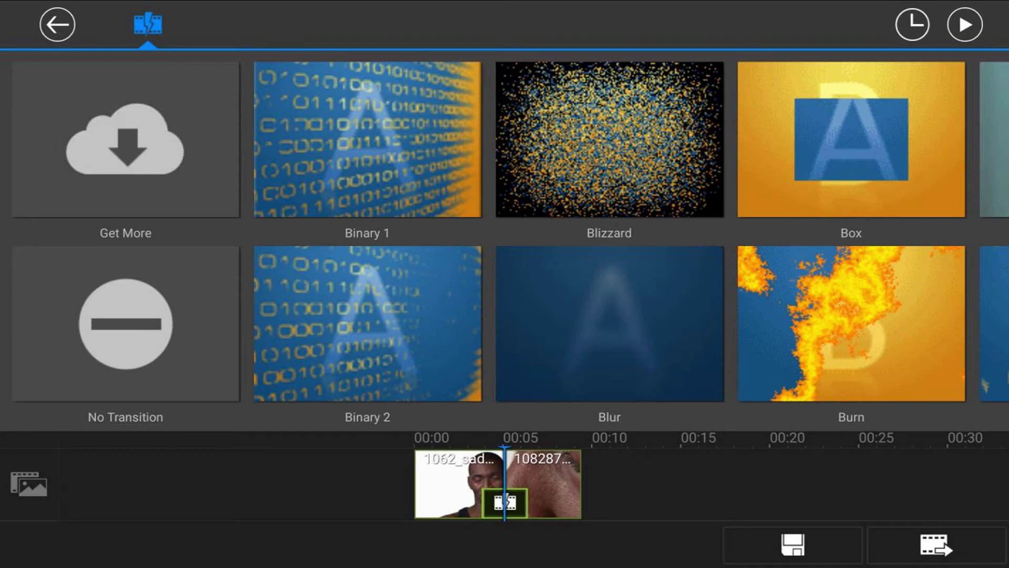
drag(820, 268, 276, 348)
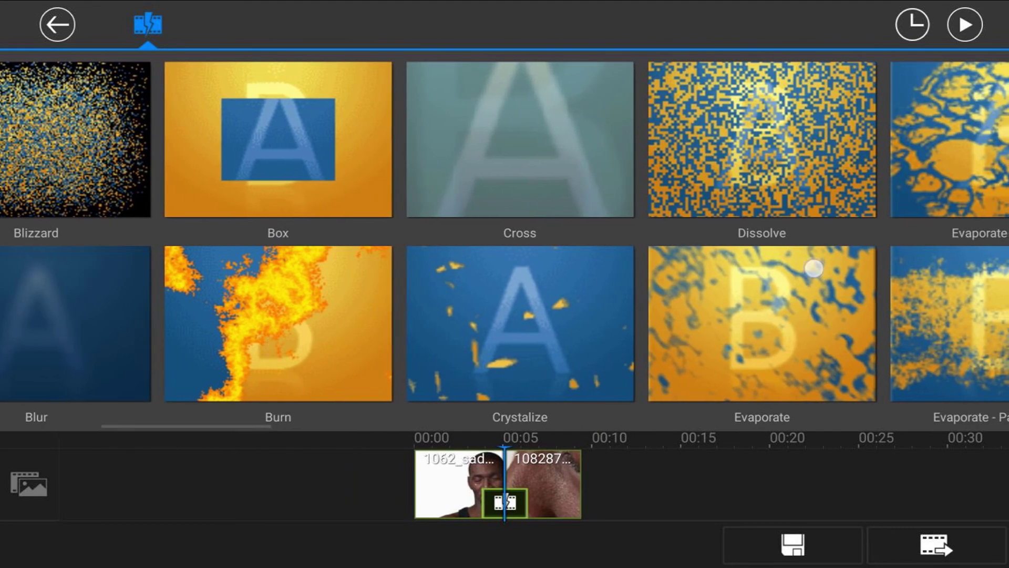
drag(814, 268, 265, 331)
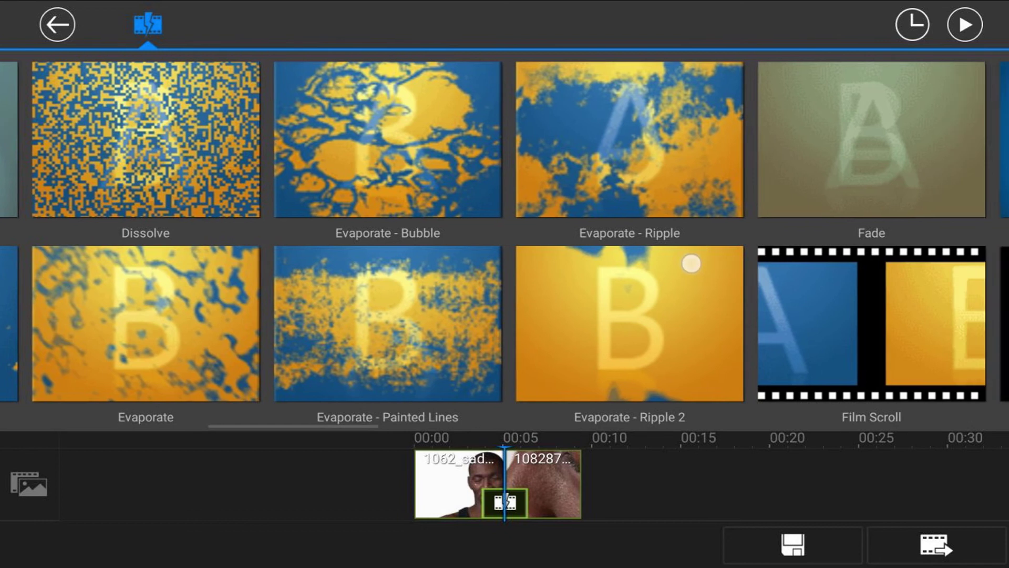
drag(691, 263, 237, 315)
drag(811, 268, 532, 293)
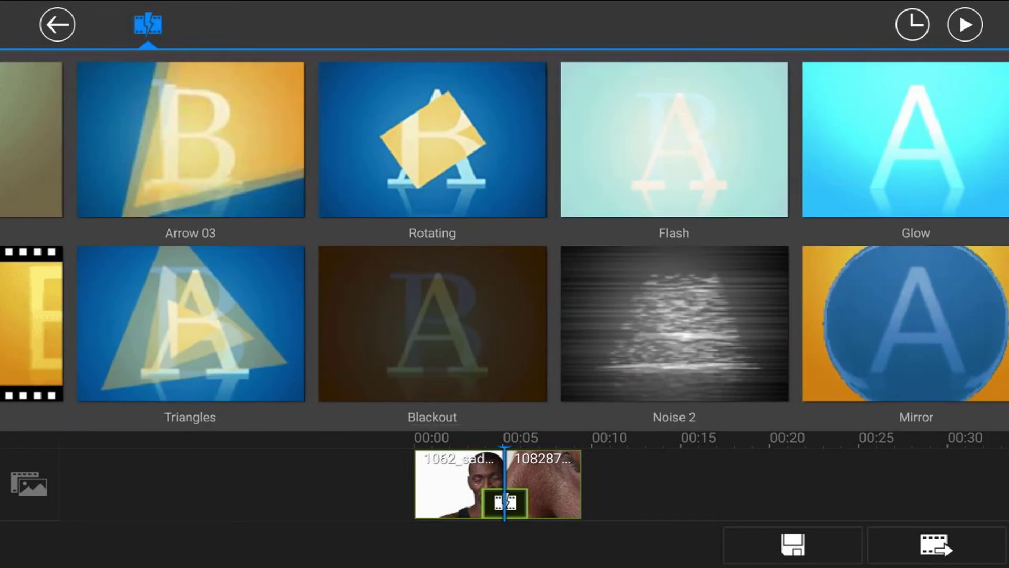
click(432, 139)
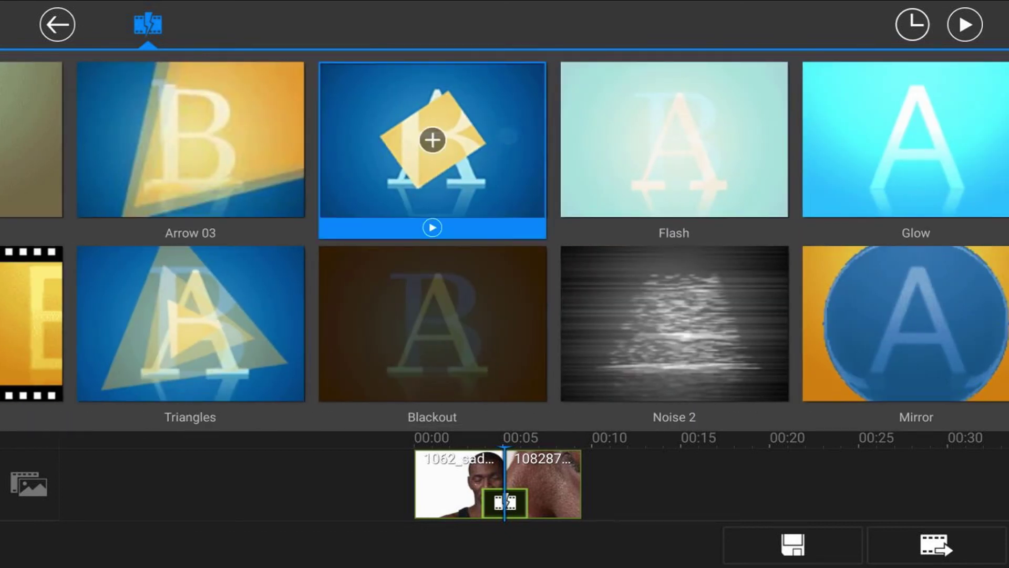
click(432, 140)
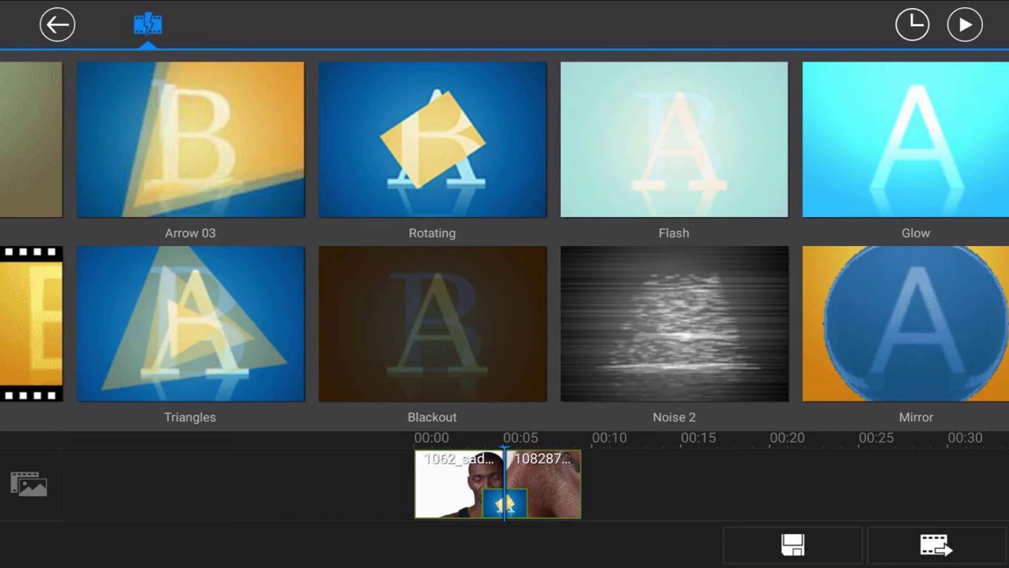
click(966, 25)
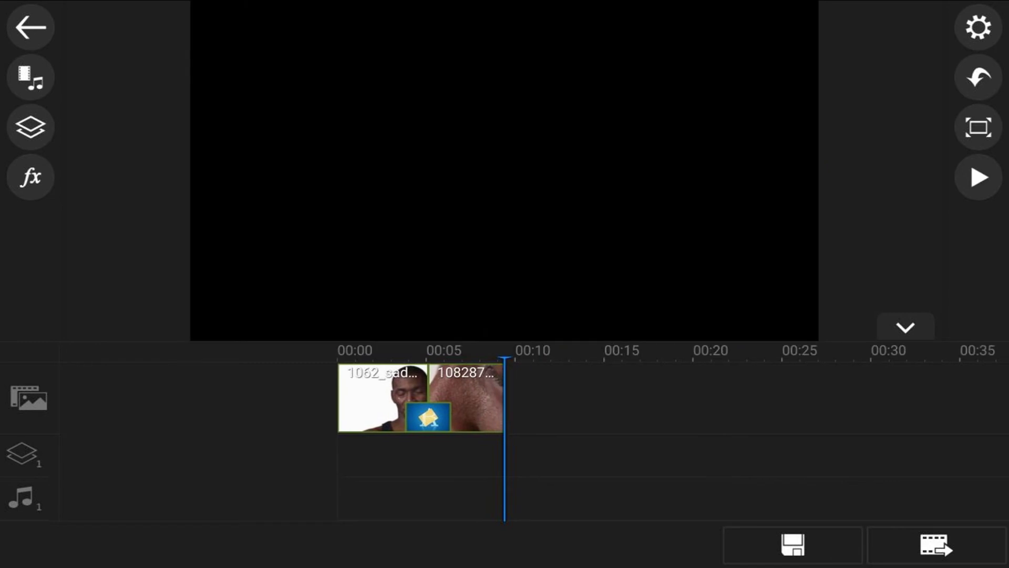
drag(906, 437, 968, 433)
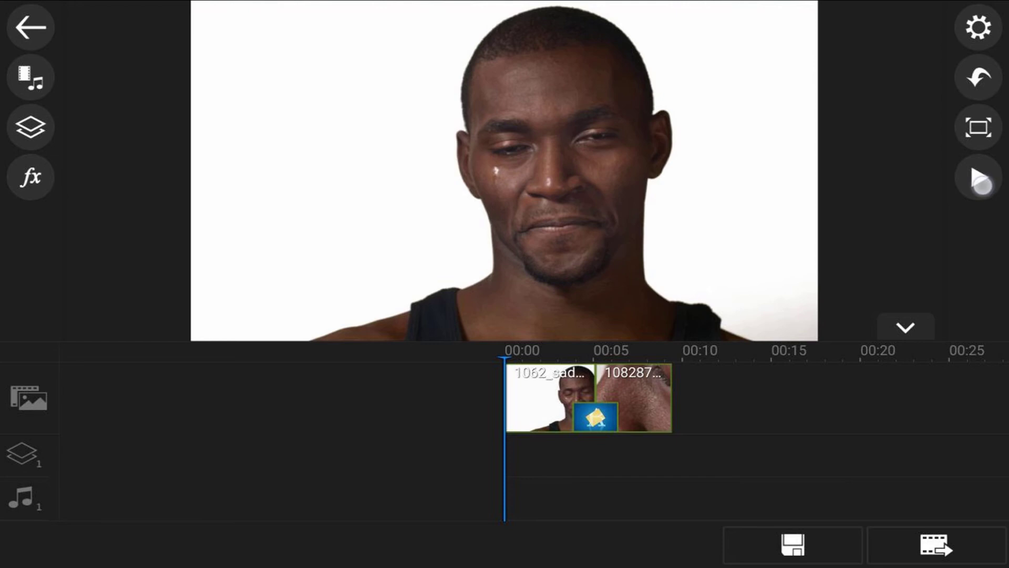
Play back the two-clip sequence through the Rotating transition.
click(980, 178)
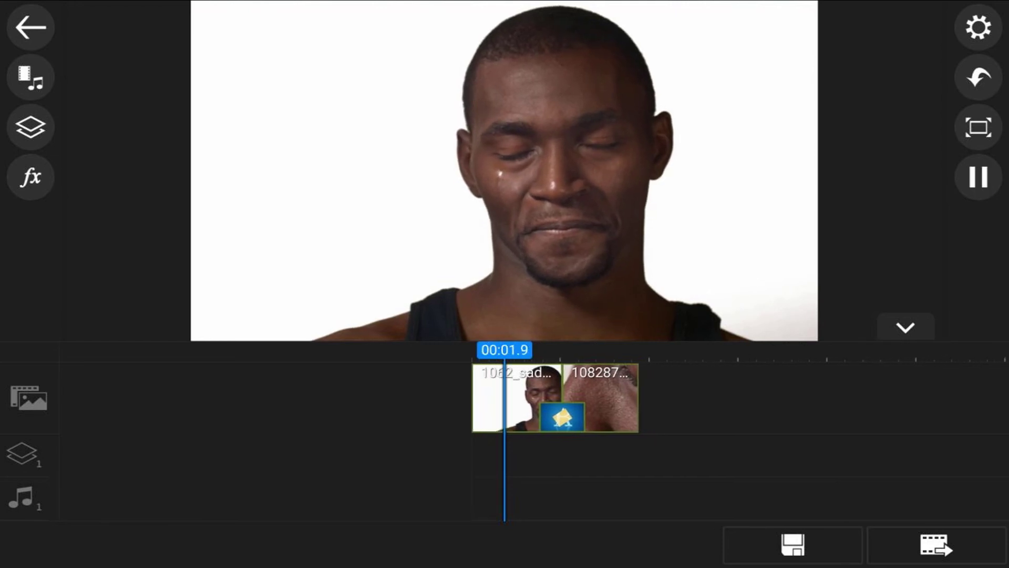